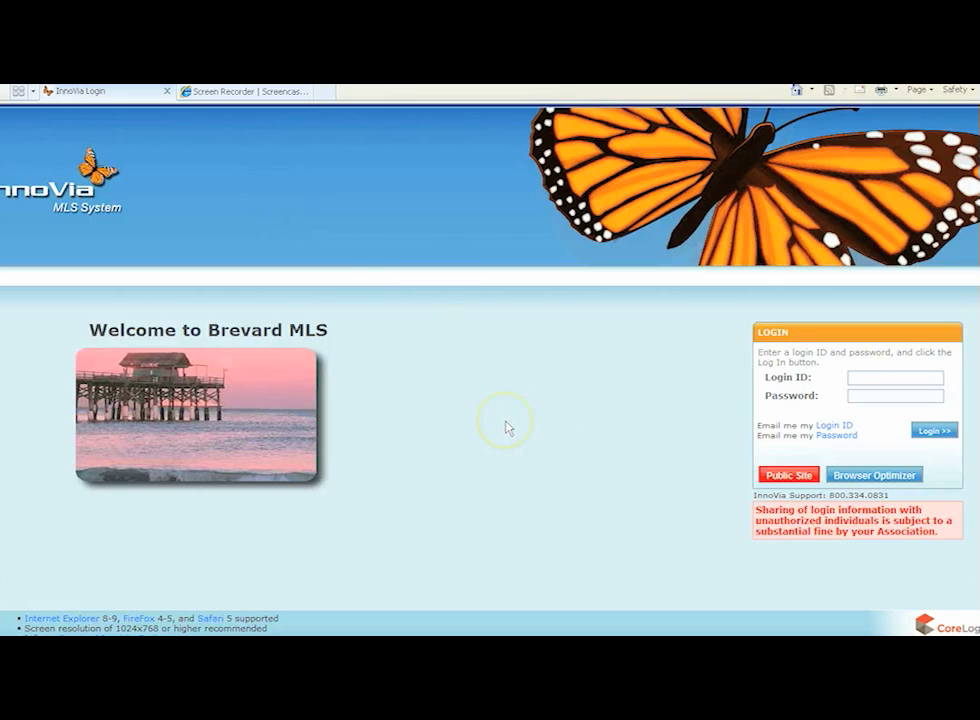
Visit the public Brevard MLS website and the browser settings check page, then return to login.
click(857, 376)
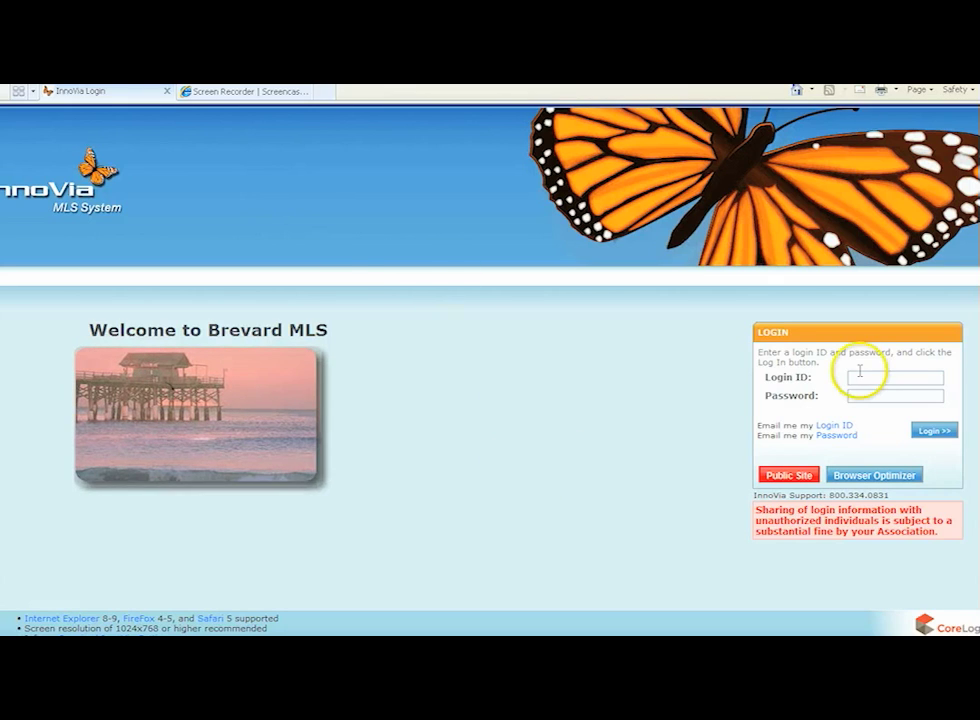
click(787, 476)
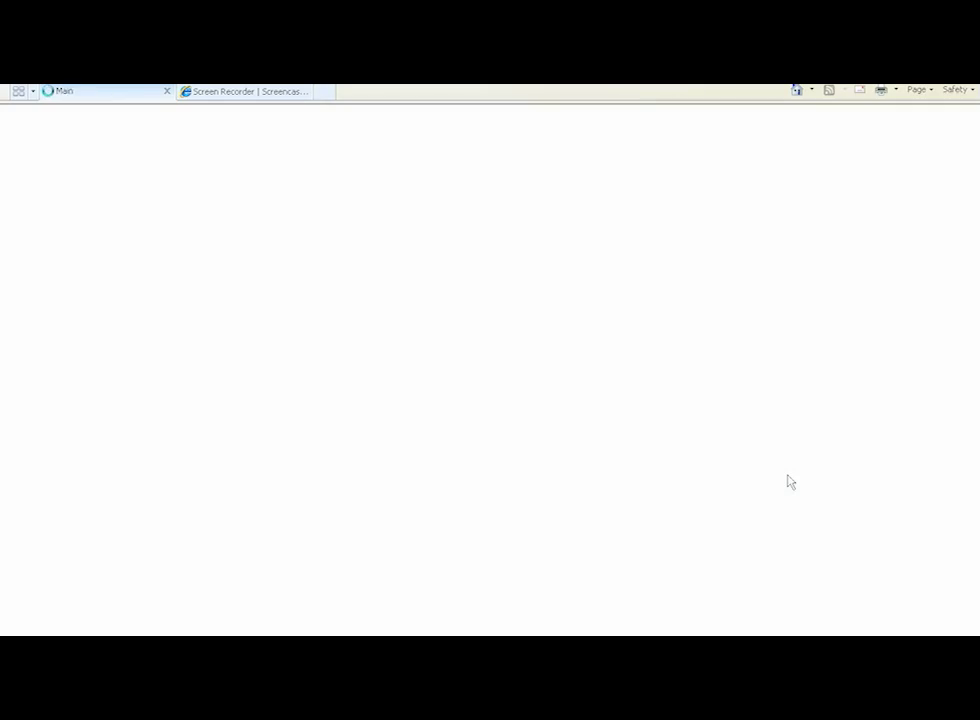
click(204, 113)
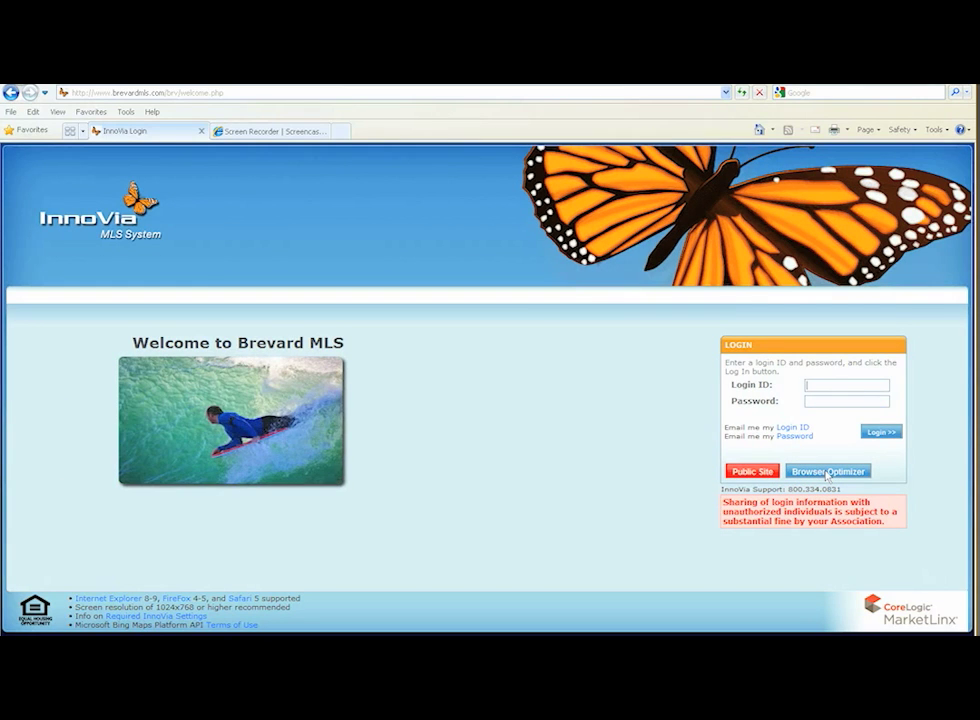
click(826, 472)
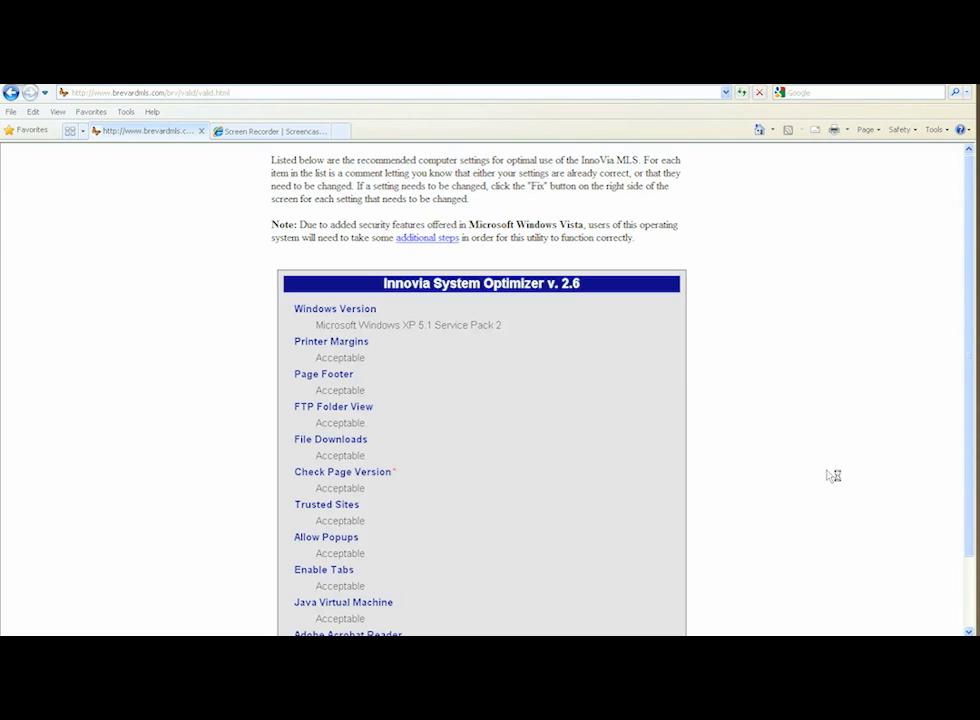
scroll(735, 458, down, 2)
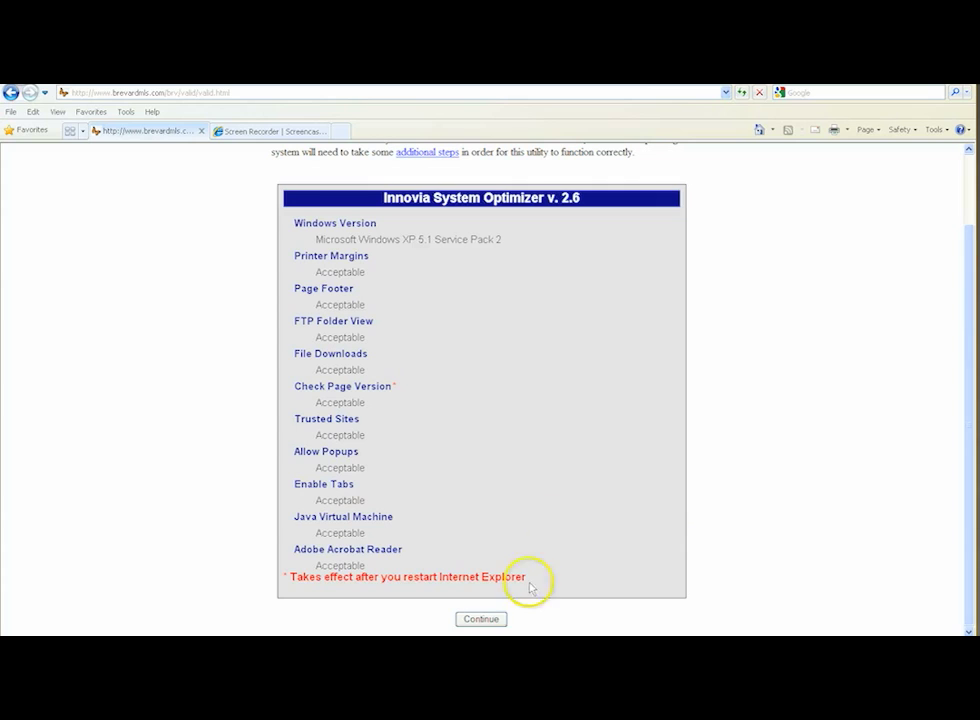
click(478, 620)
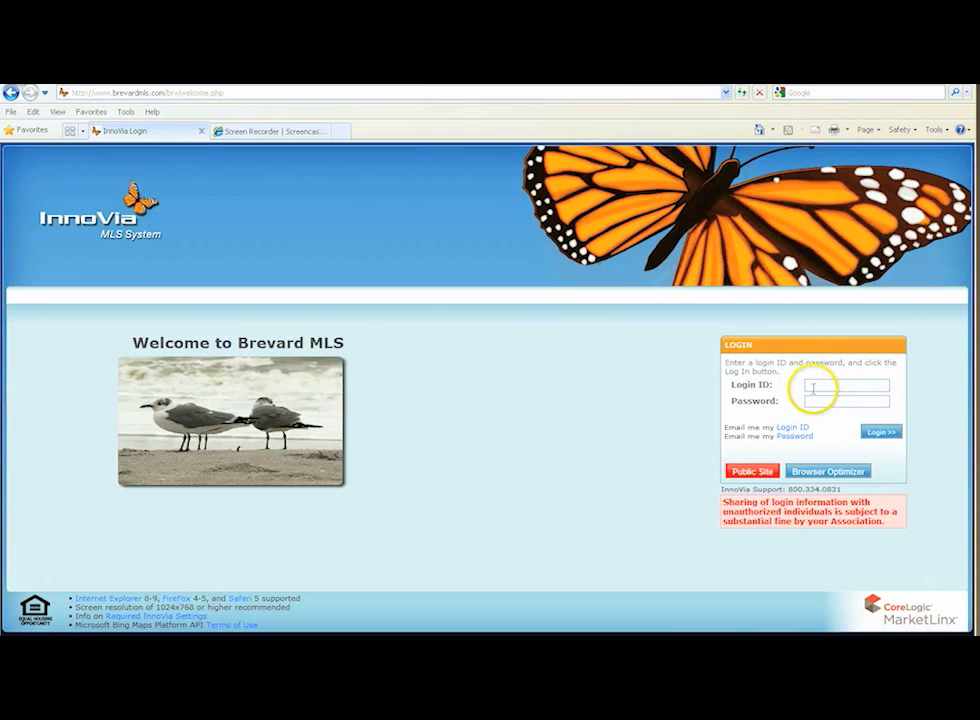
Sign in to InnoVia MLS using the saved login ID from the autocomplete suggestions.
click(812, 388)
text(rp)
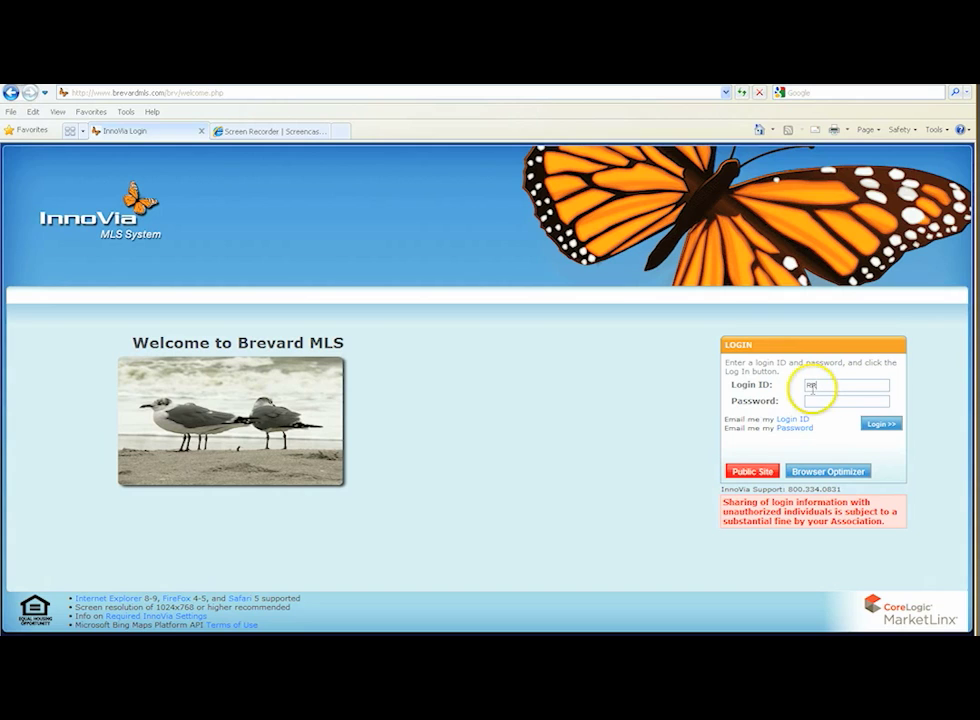
text(19)
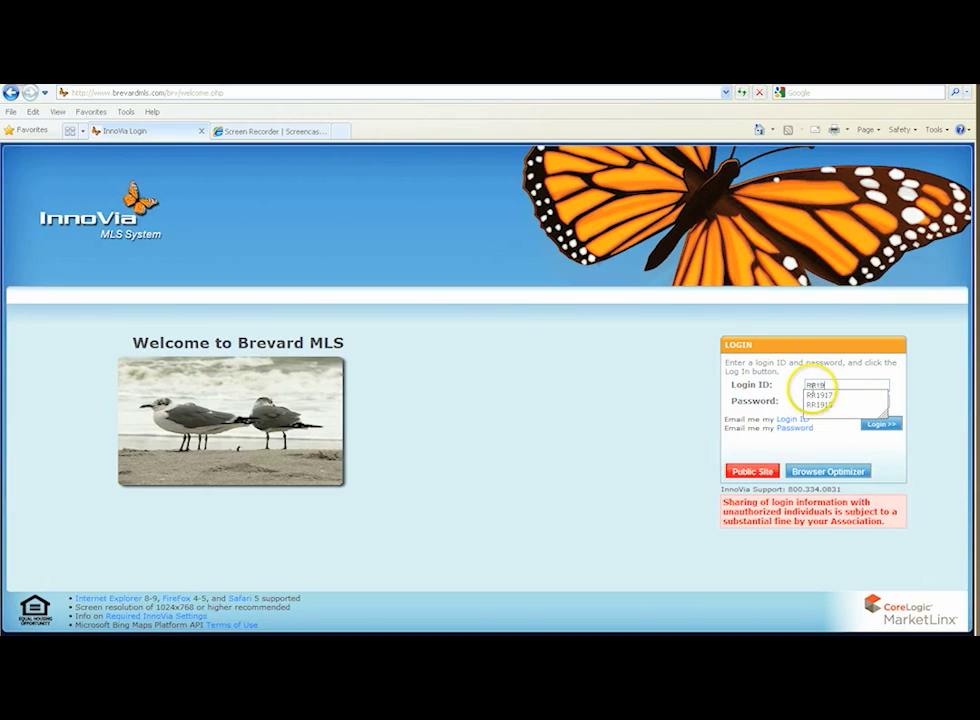
click(818, 395)
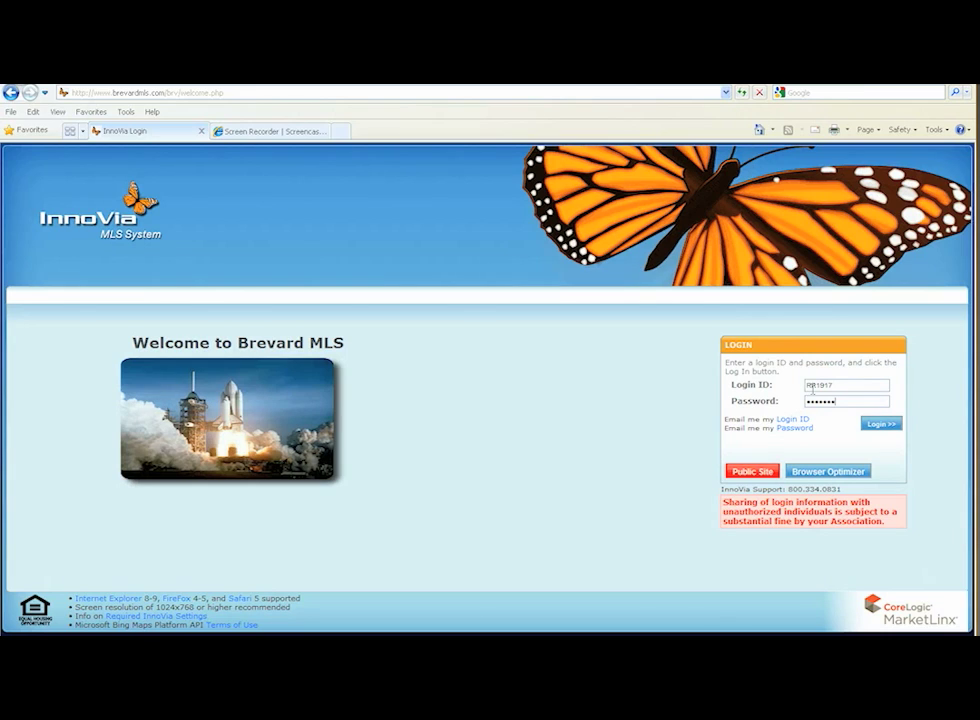
click(880, 424)
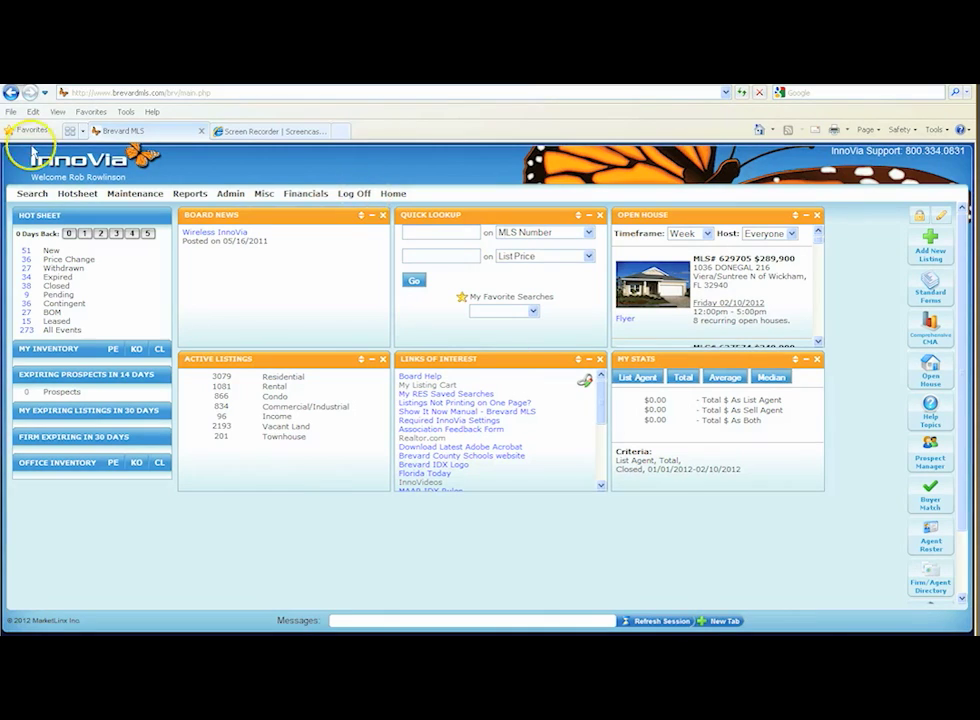
click(35, 198)
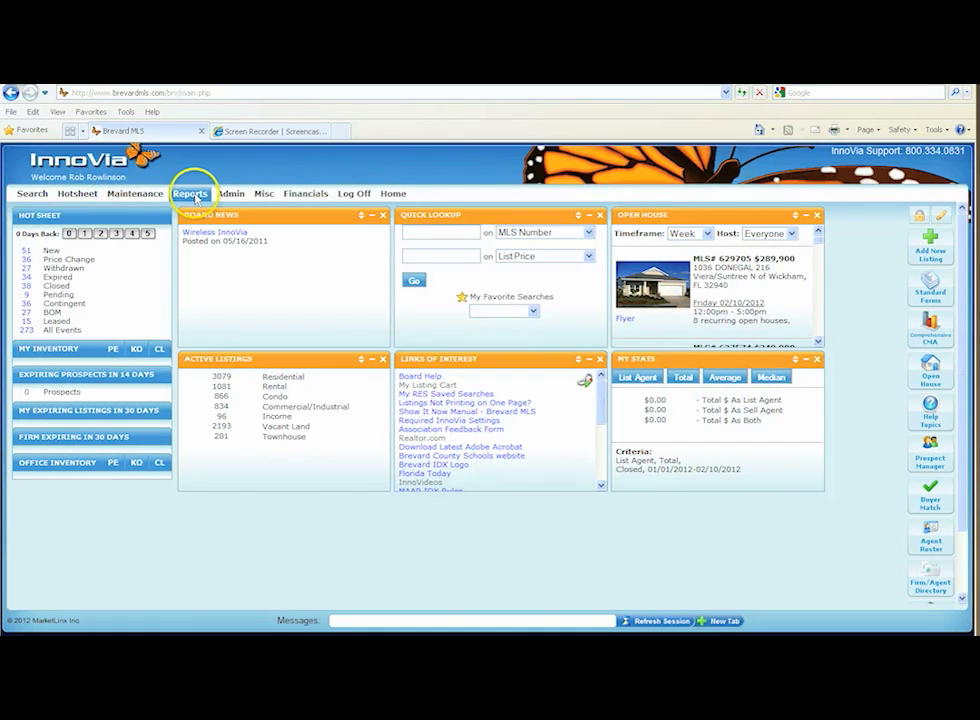
click(266, 196)
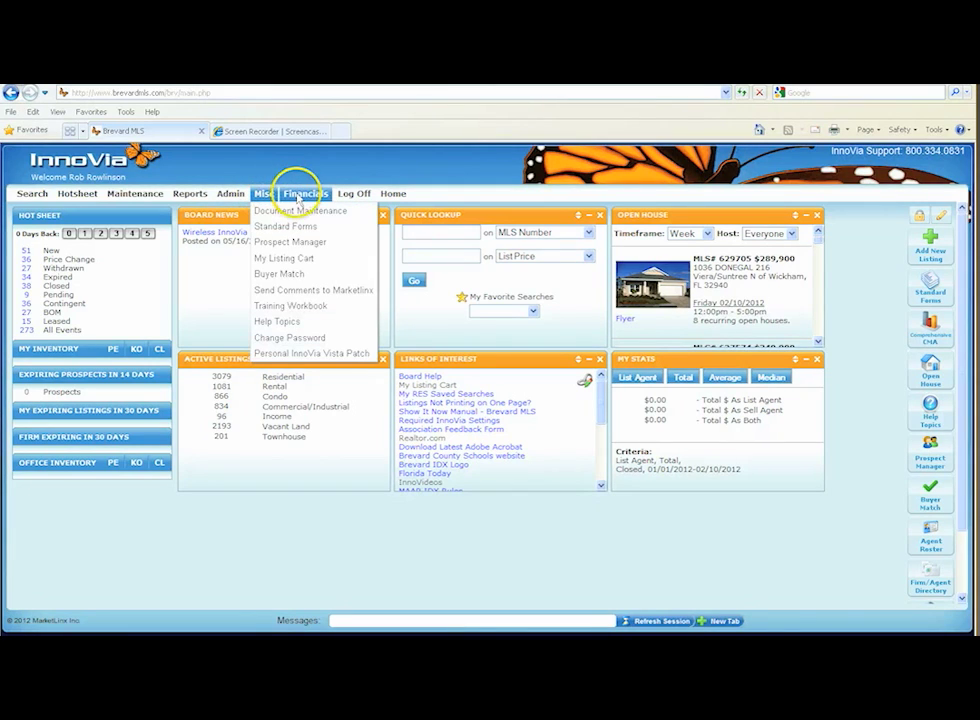
click(298, 196)
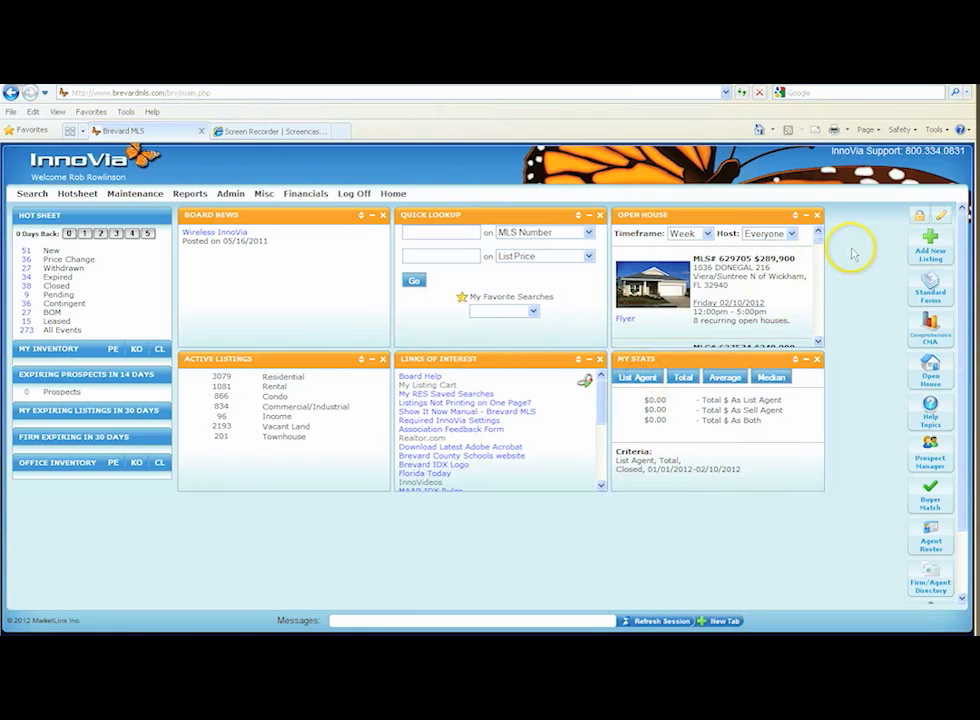
click(918, 216)
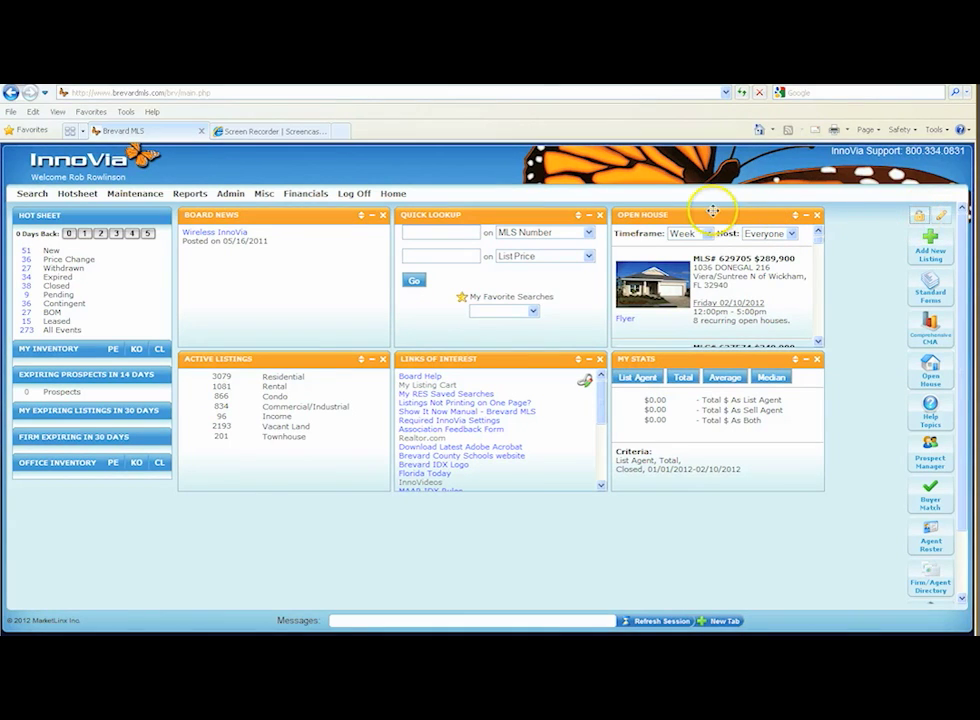
Unlock the dashboard, drag the Open House panel to the lower-left slot, and relock the layout.
drag(712, 211, 698, 218)
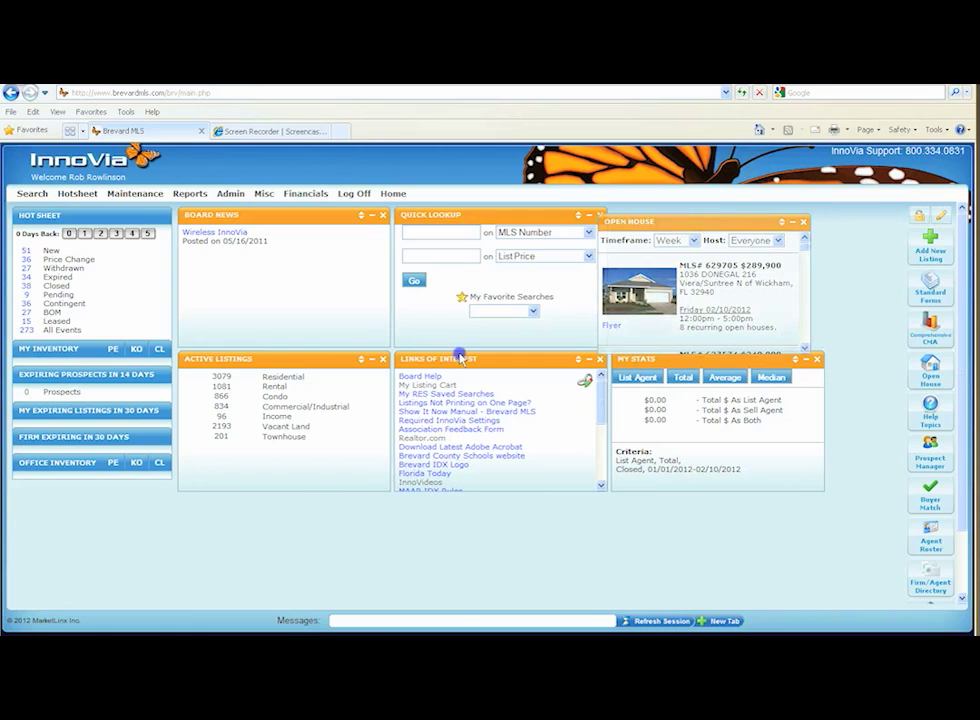
drag(357, 412, 215, 355)
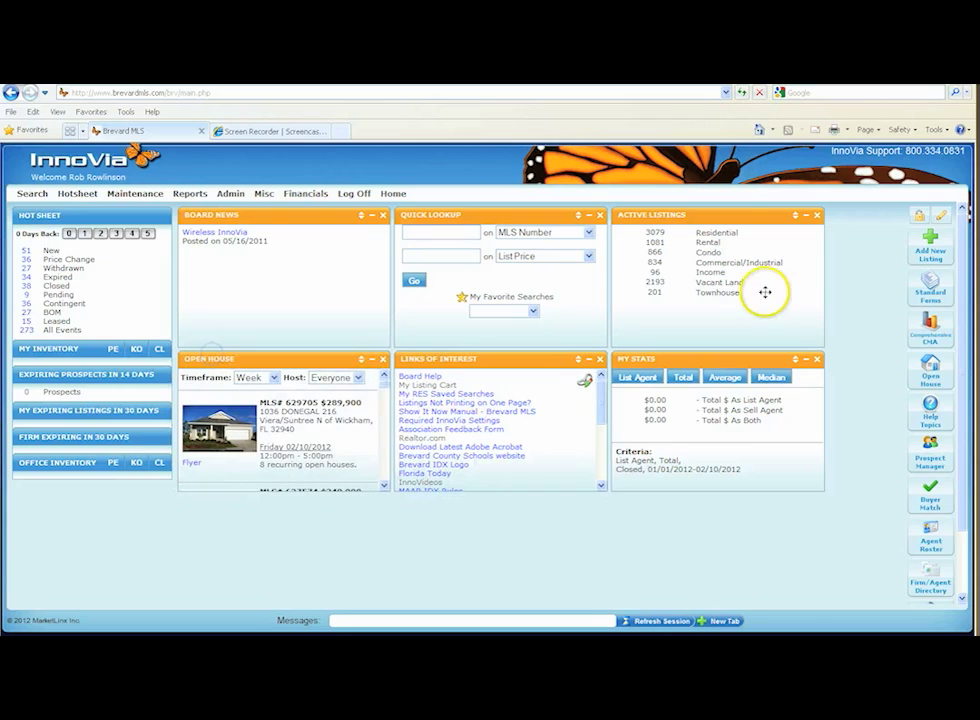
click(918, 219)
click(919, 218)
click(940, 216)
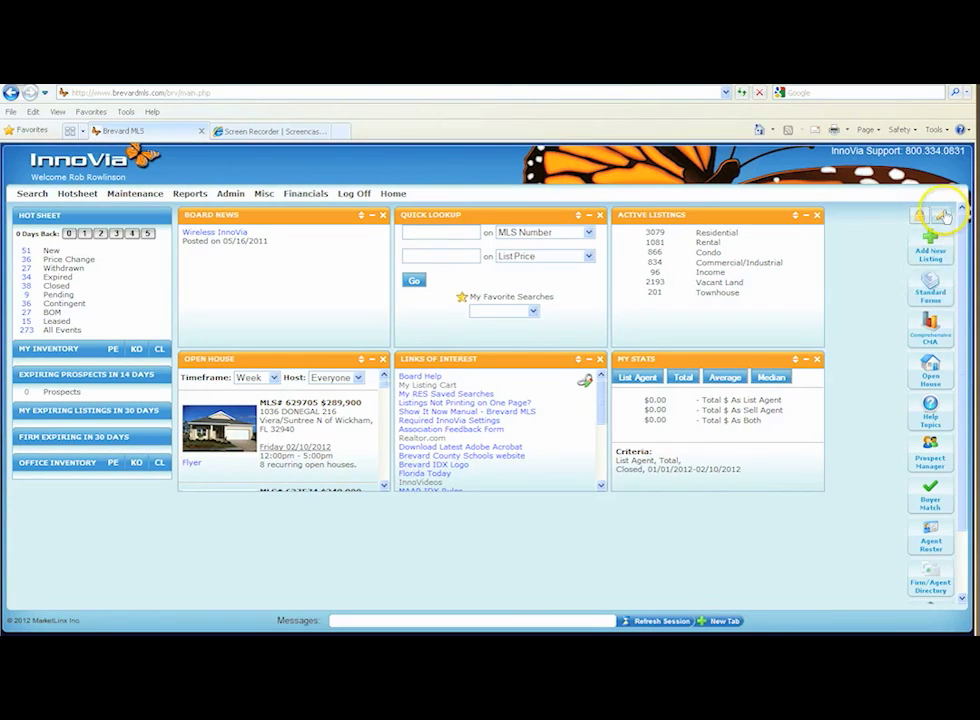
click(941, 220)
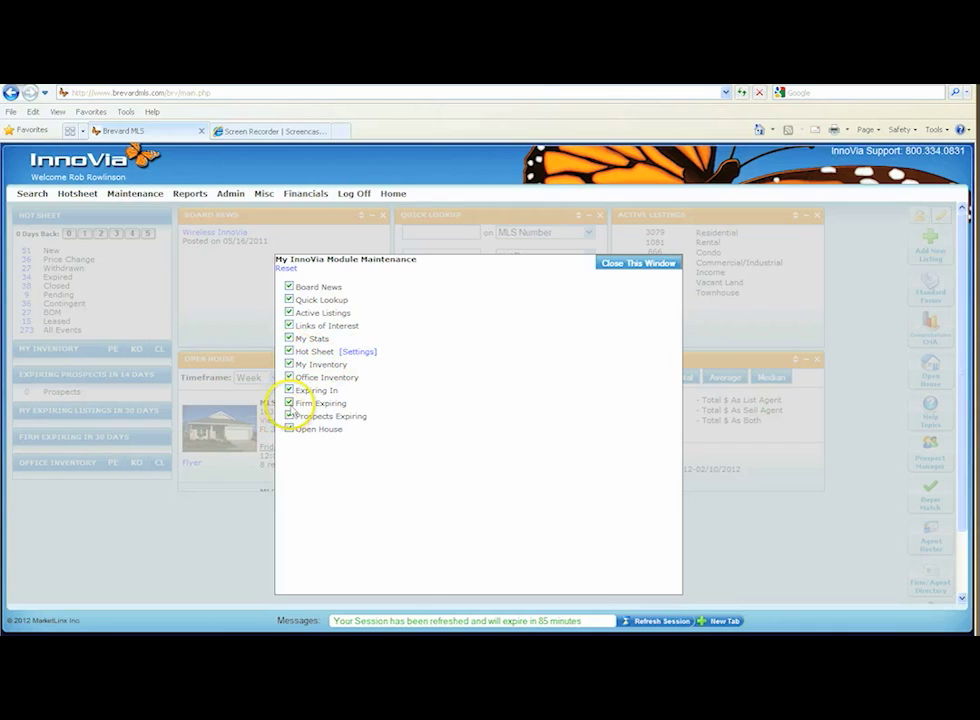
click(627, 265)
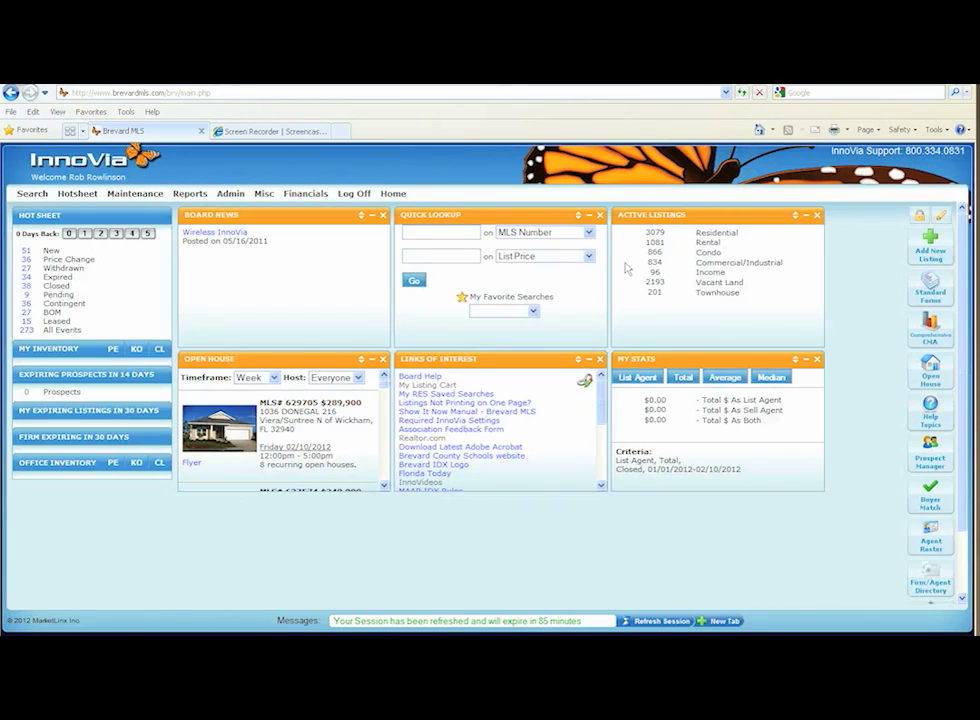
click(931, 256)
click(932, 257)
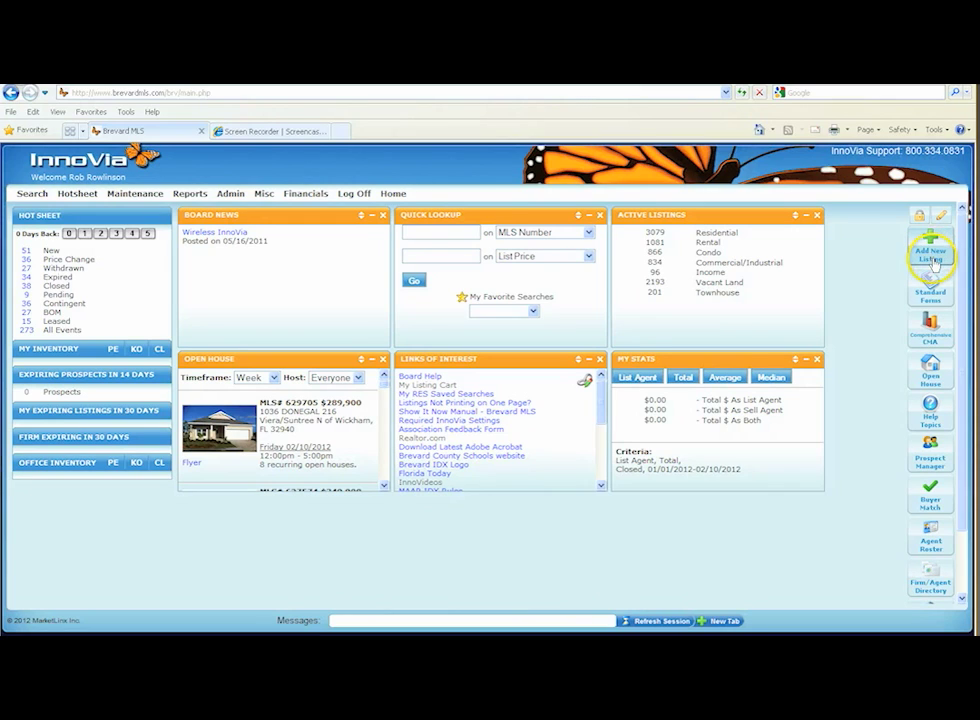
click(931, 292)
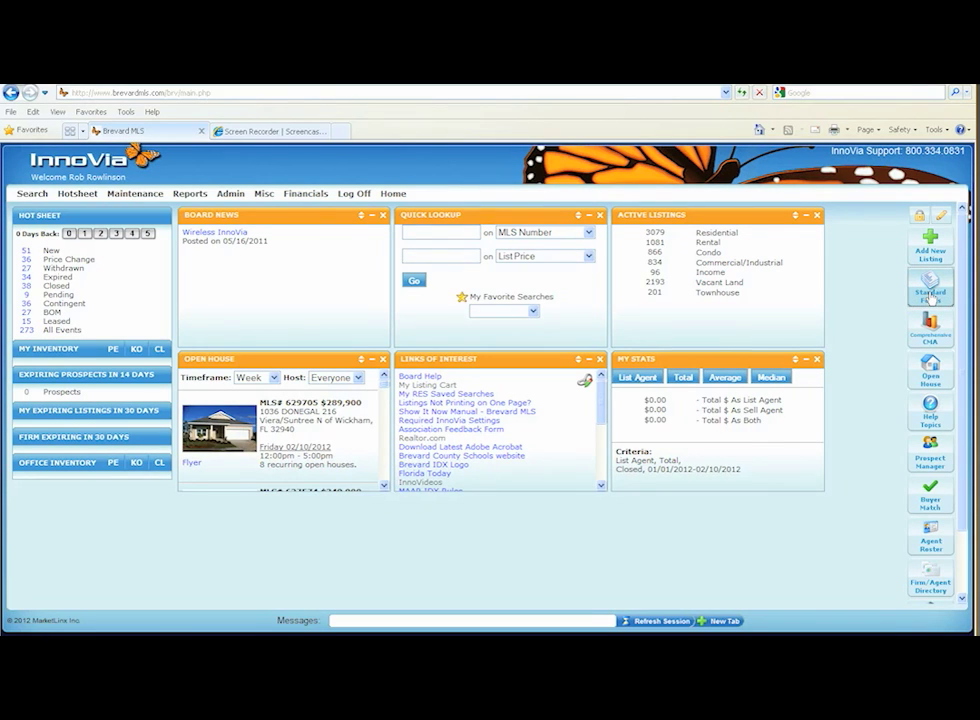
Open the Standard Forms input-form directory in a new tab and select Residential.pdf.
click(931, 293)
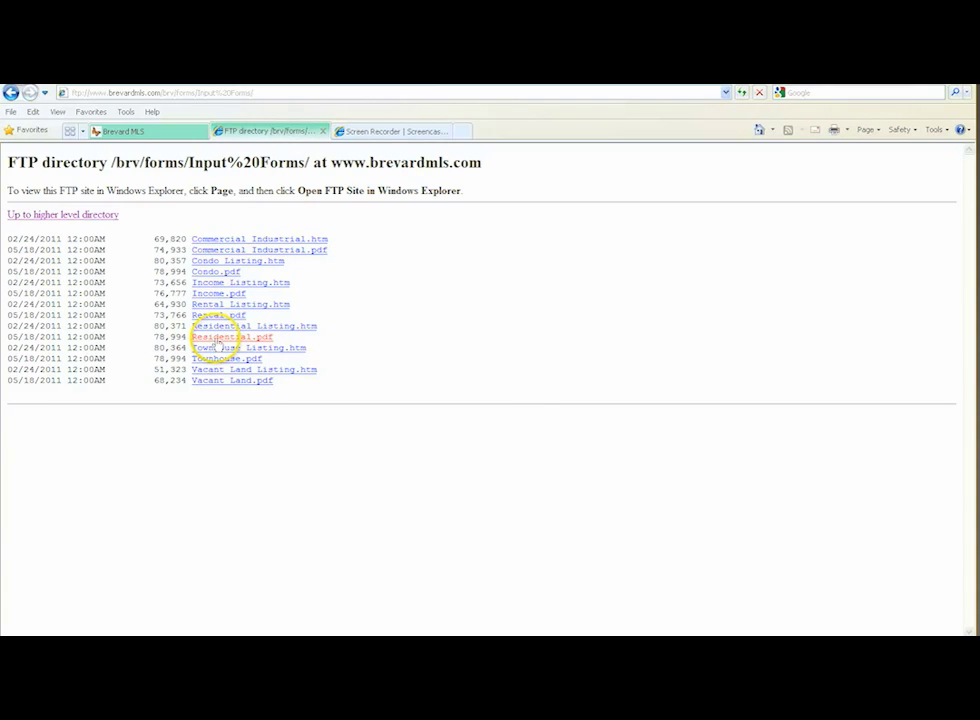
click(215, 339)
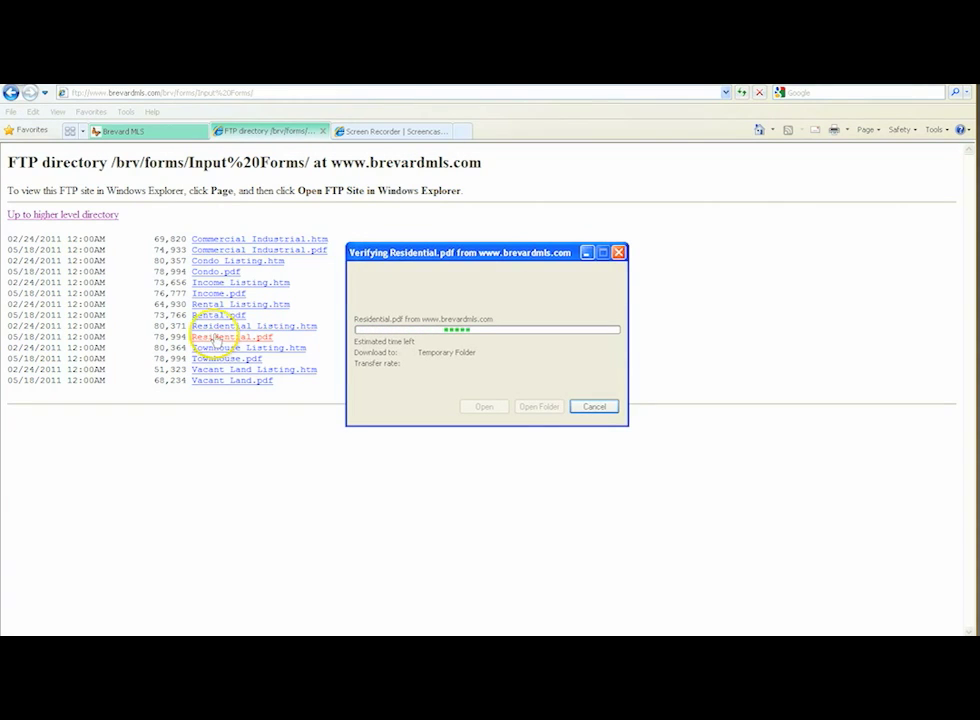
Switch back to the Brevard MLS dashboard tab, leaving the Input Forms directory open.
click(155, 132)
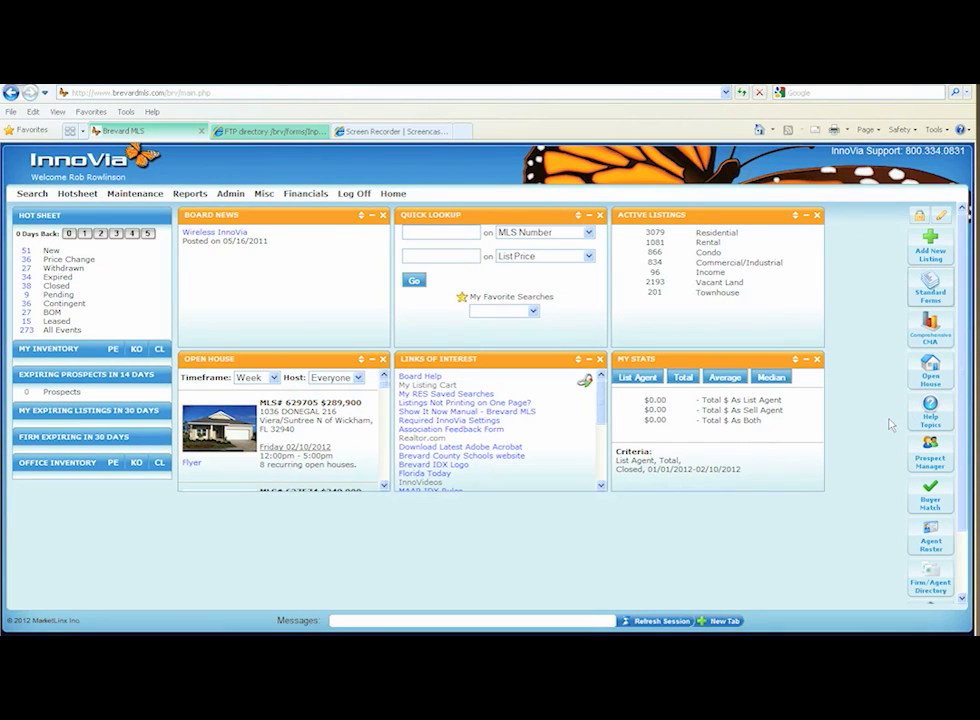
click(926, 417)
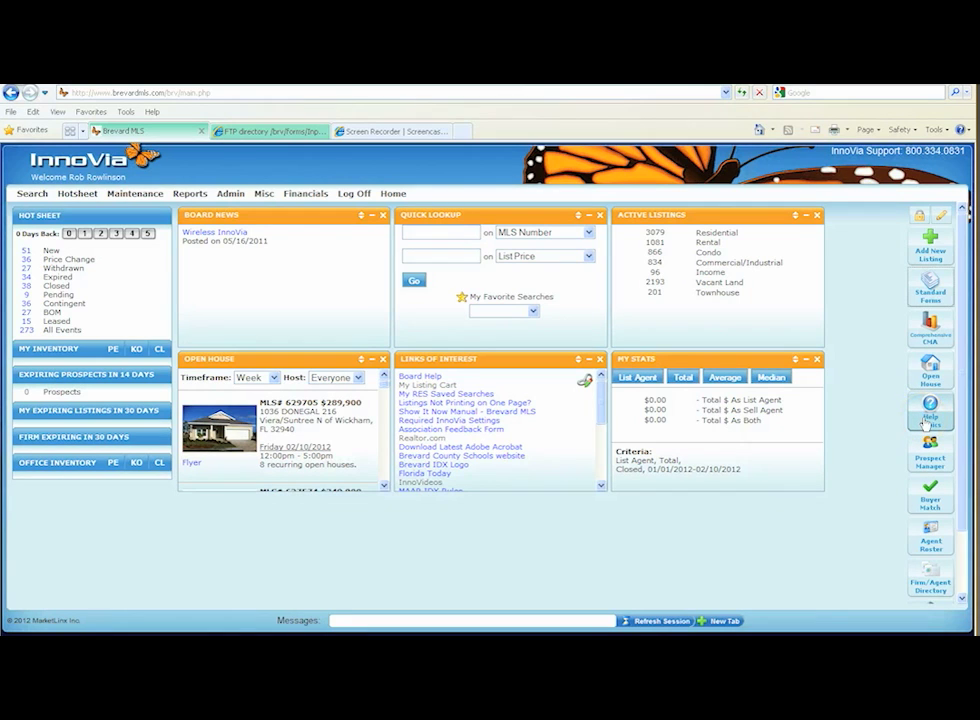
click(929, 428)
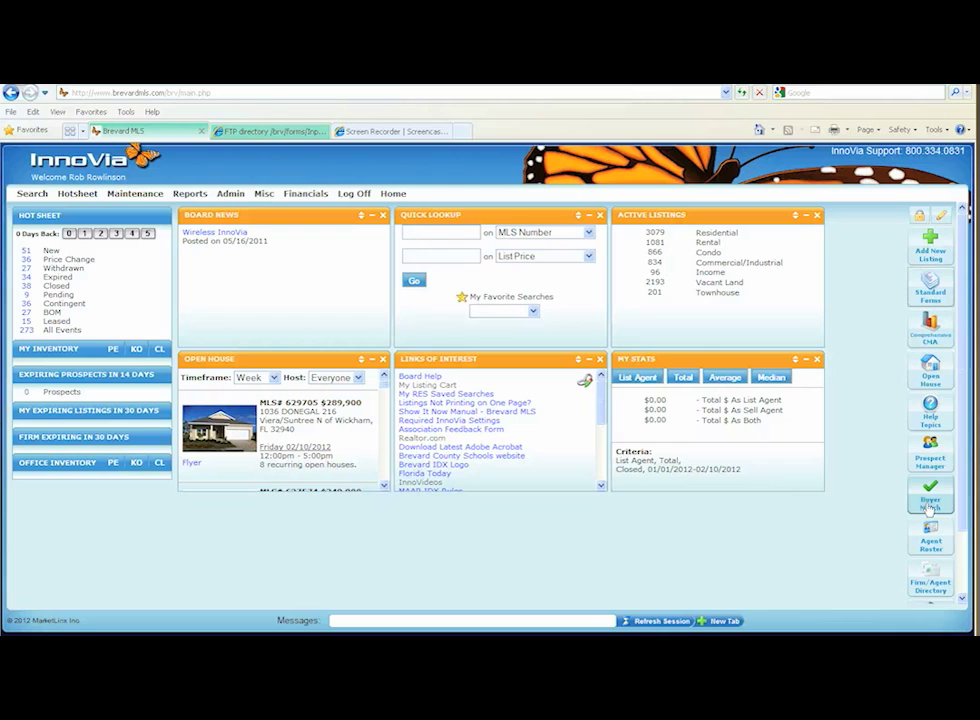
click(931, 545)
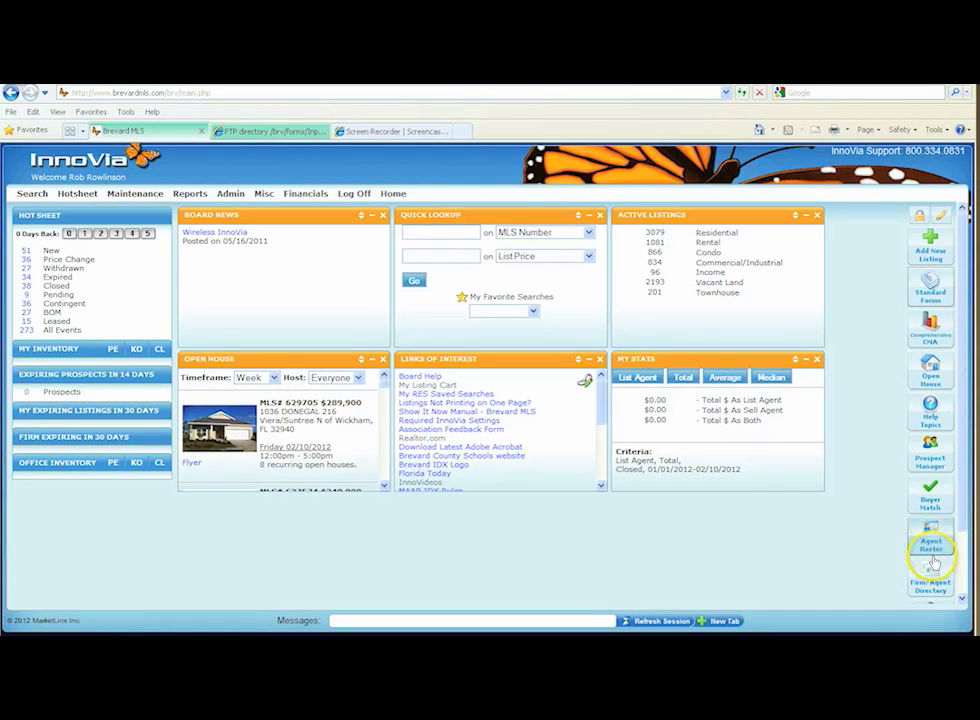
Try Buyer Match from the sidebar, then show the Reports list with Agent Roster and Market Activity.
scroll(961, 590, down, 1)
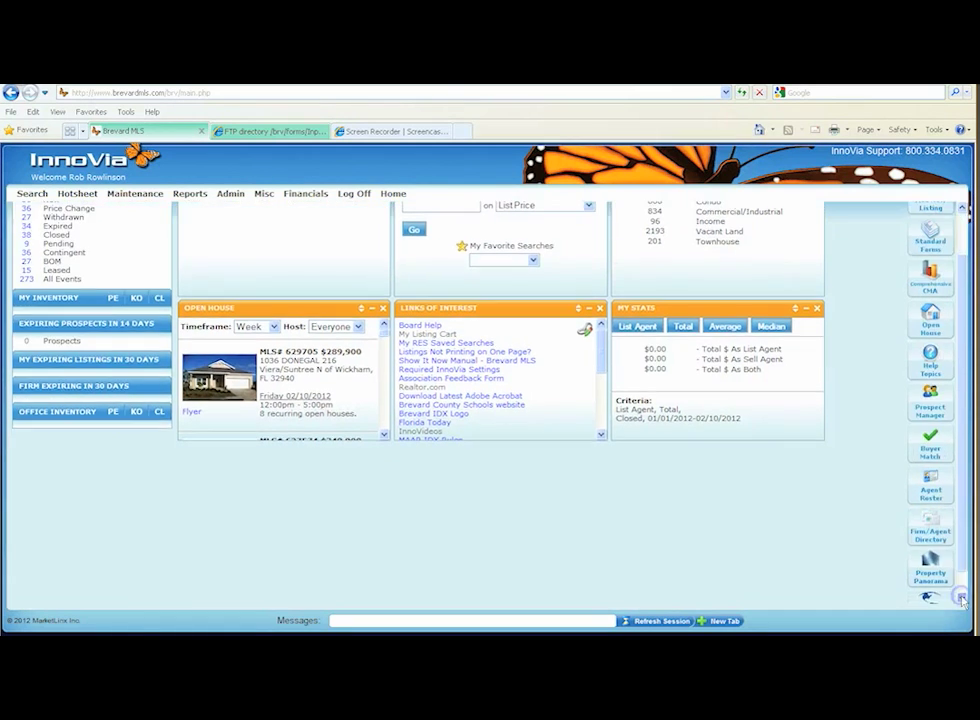
click(961, 598)
click(938, 428)
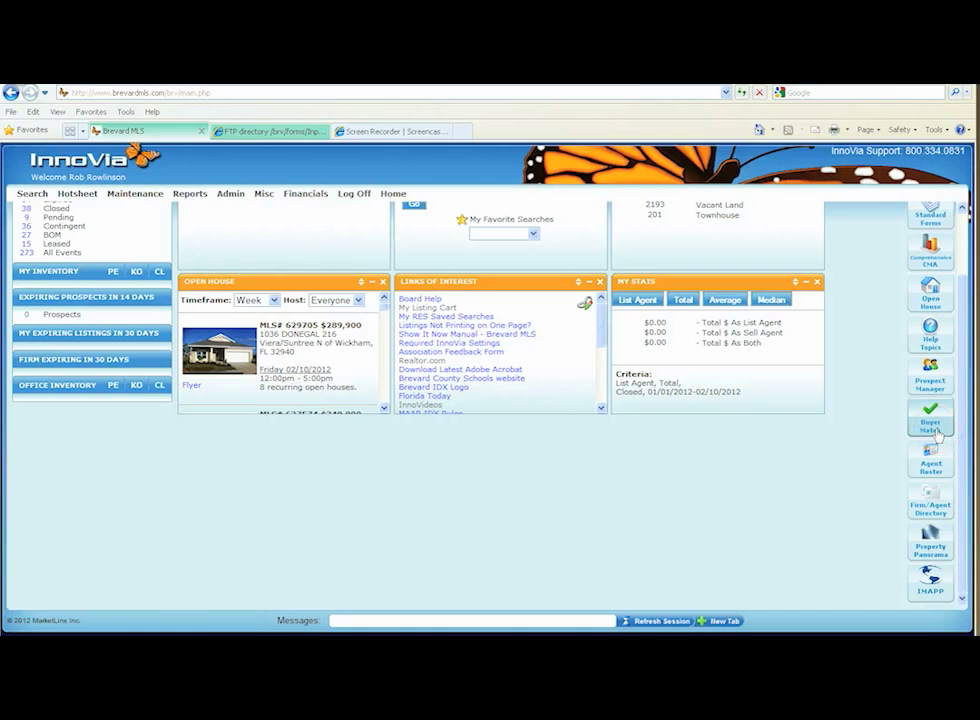
click(189, 195)
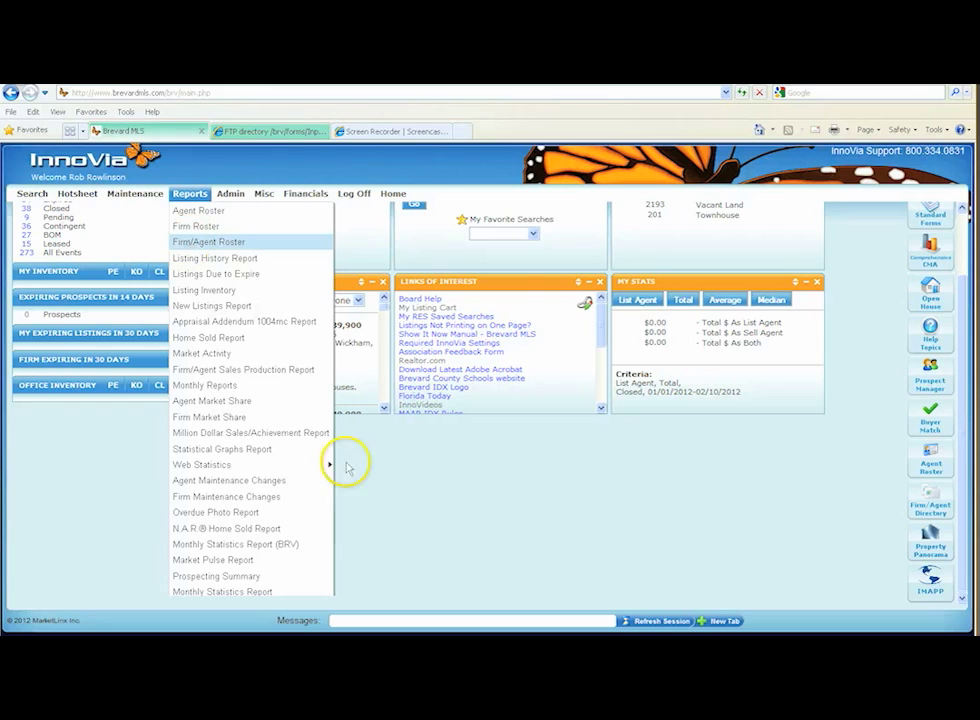
Dismiss the Reports list and launch the IMAPP tax and MLS search from the sidebar.
click(456, 518)
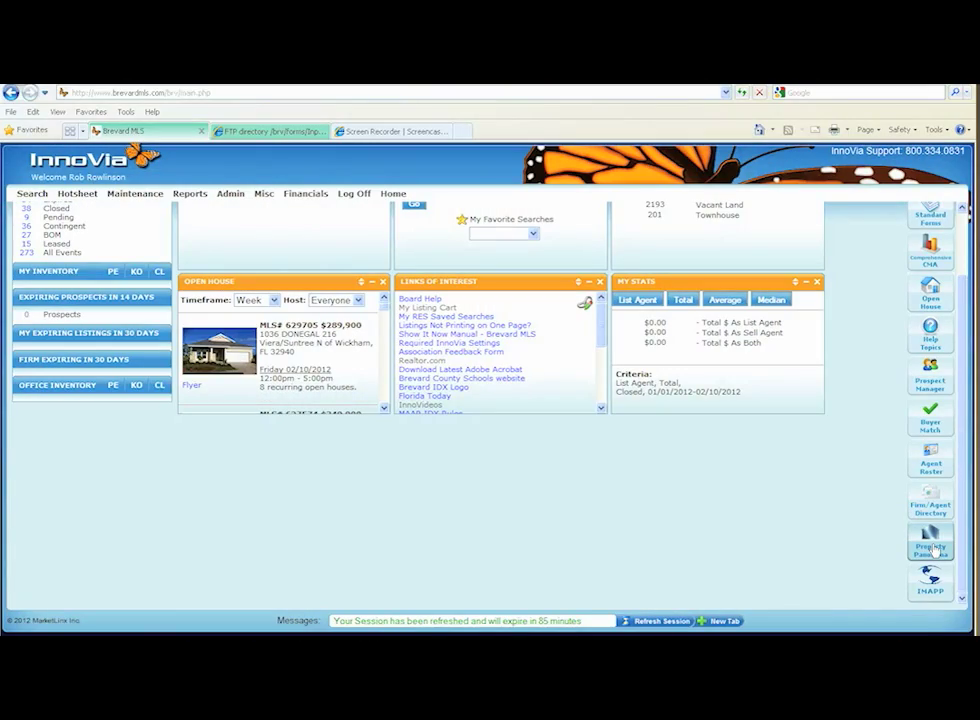
drag(932, 548, 931, 592)
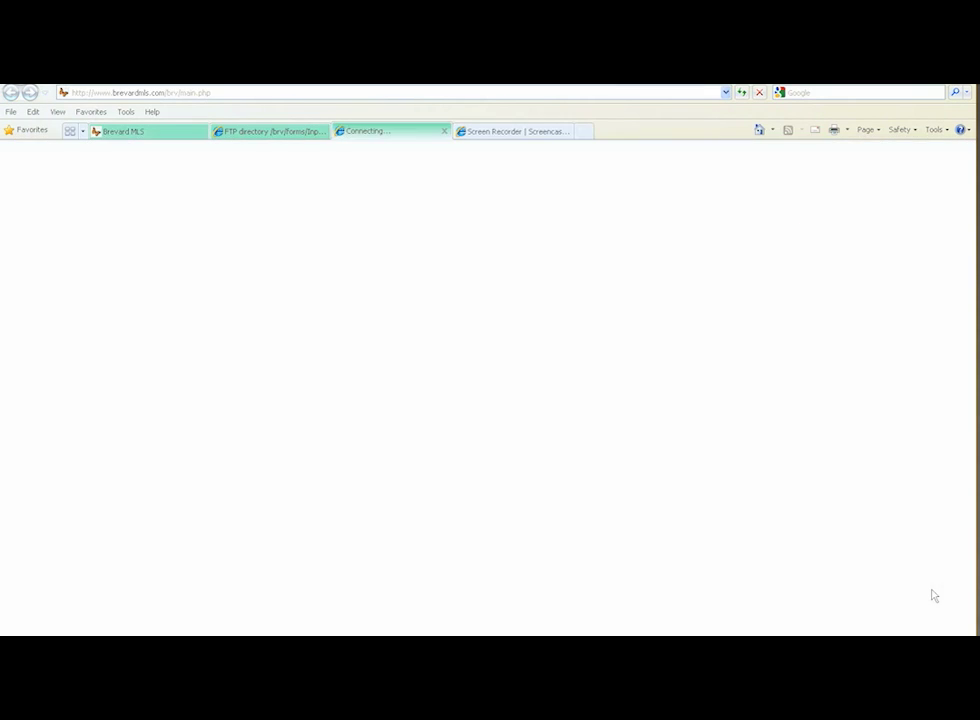
drag(930, 591, 901, 572)
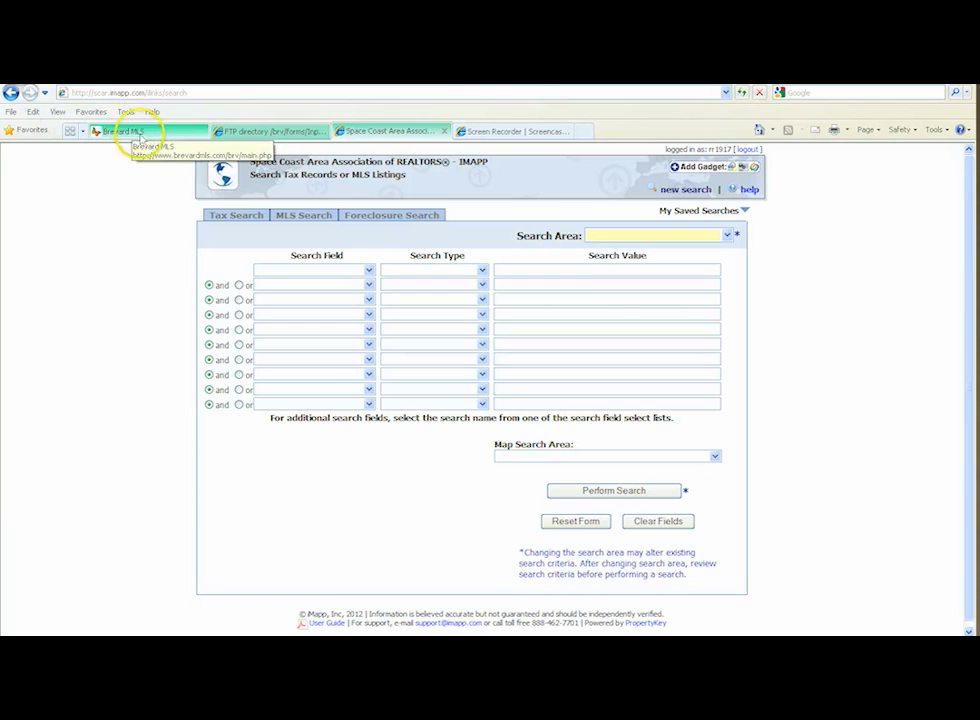
Browse the IMAPP Tax Search, MLS Search and Foreclosure Search forms.
click(238, 216)
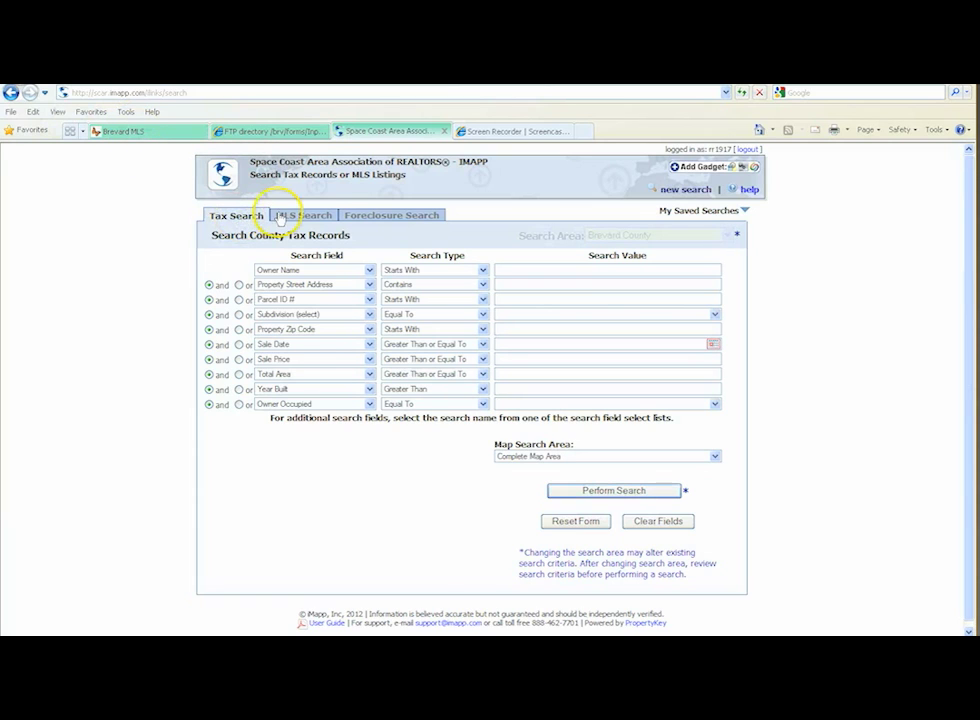
click(313, 217)
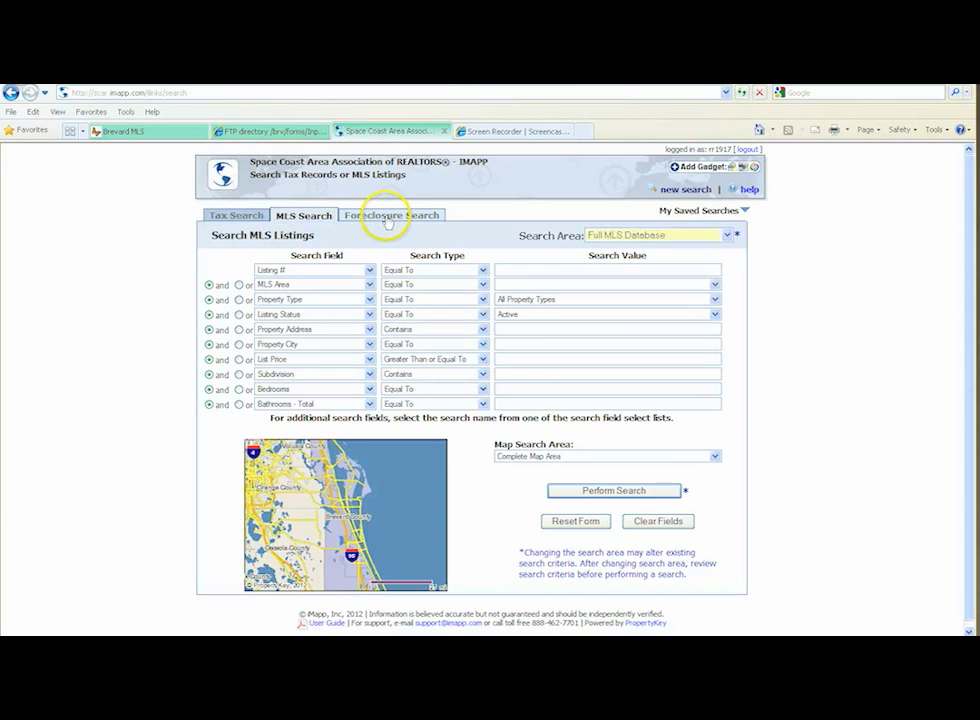
click(388, 219)
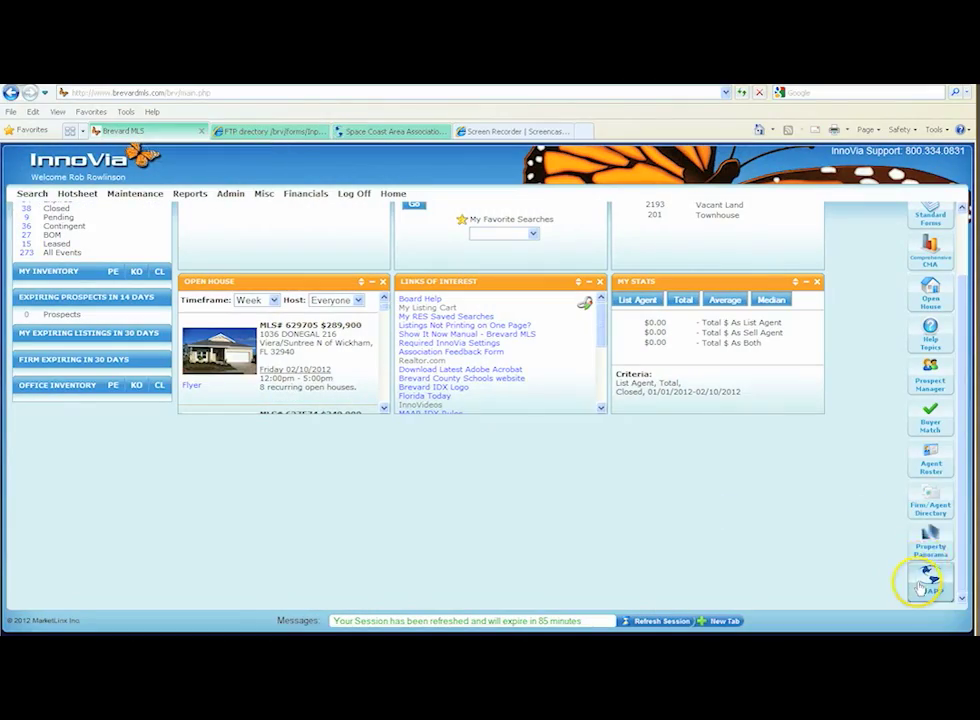
scroll(930, 232, down, 1)
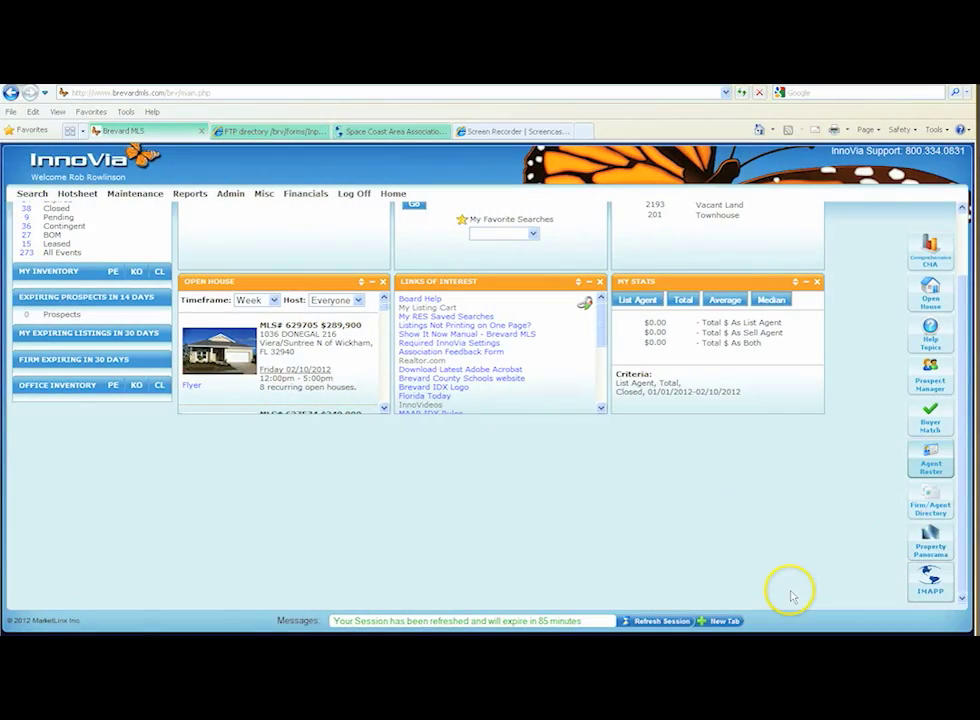
Extend the login session to expire in 85 minutes and open another MLS copy in a new tab.
click(653, 620)
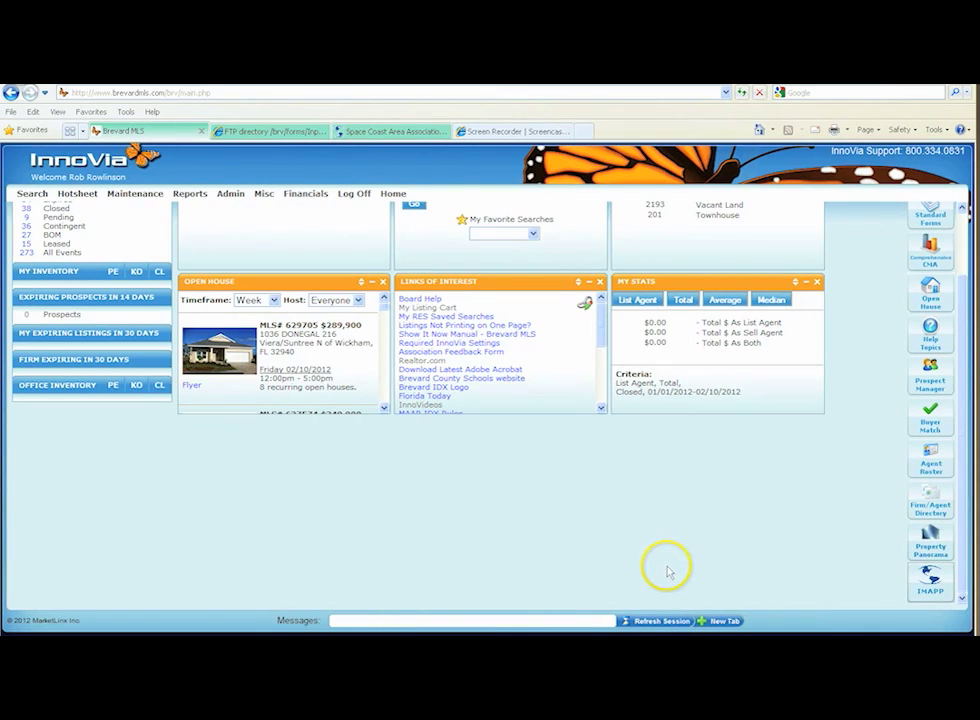
click(655, 622)
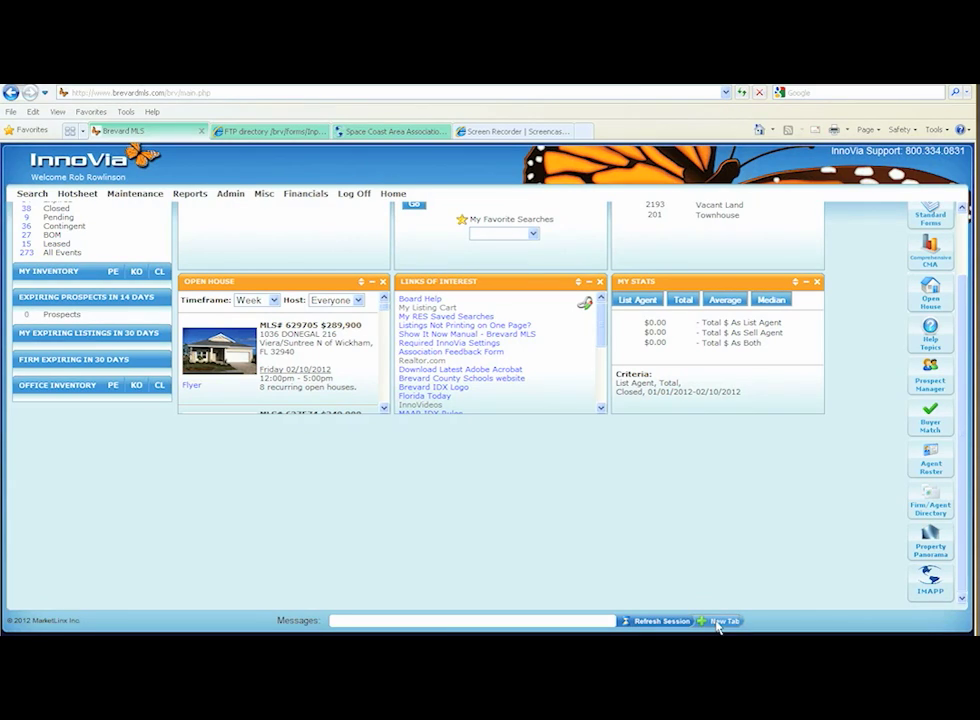
click(717, 622)
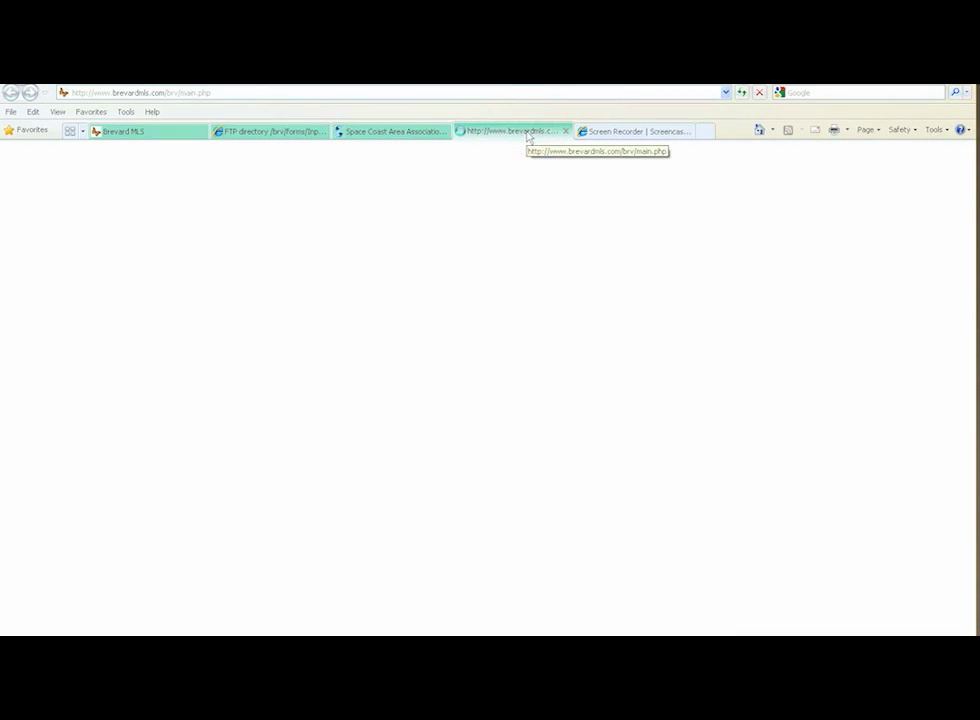